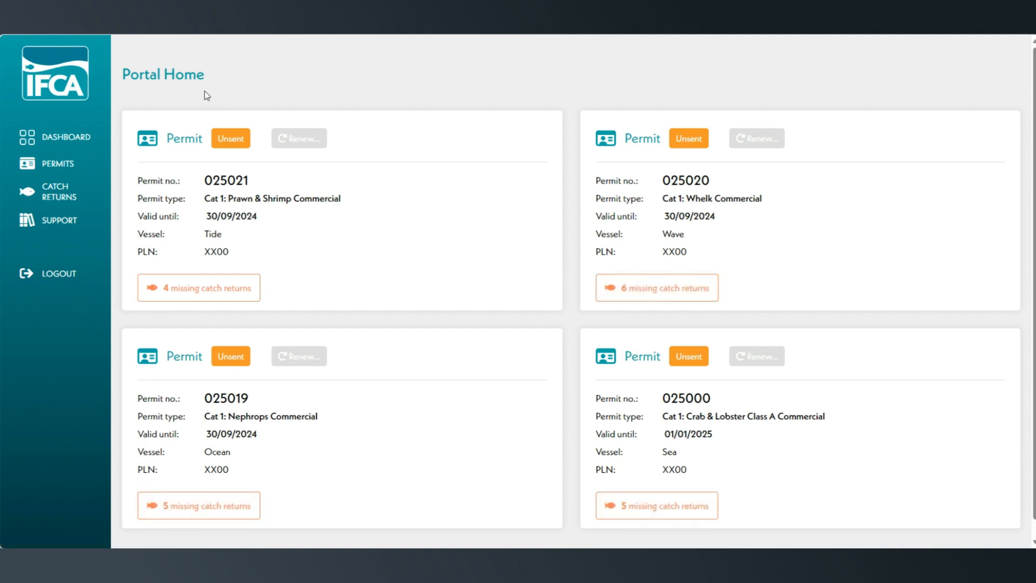
Step: Open the May 2024 catch return for the Cat 1: Nephrops permit of vessel Ocean
left_click(88, 190)
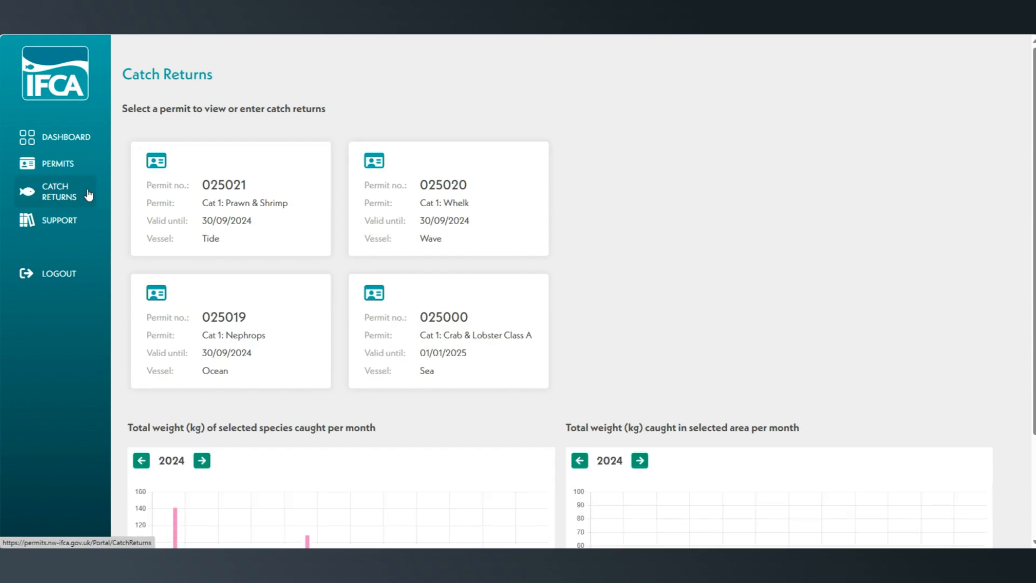
left_click(274, 319)
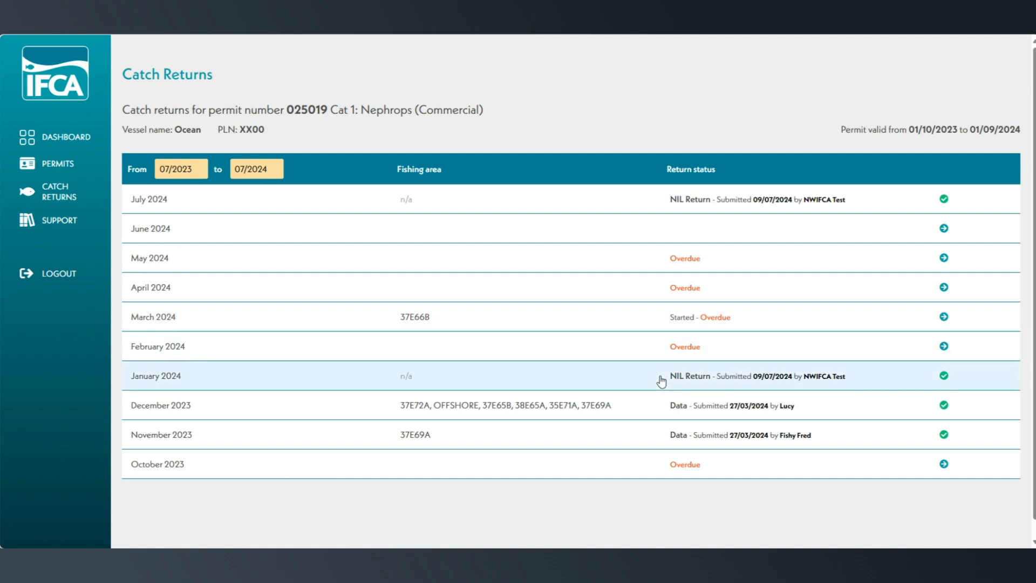
left_click(435, 263)
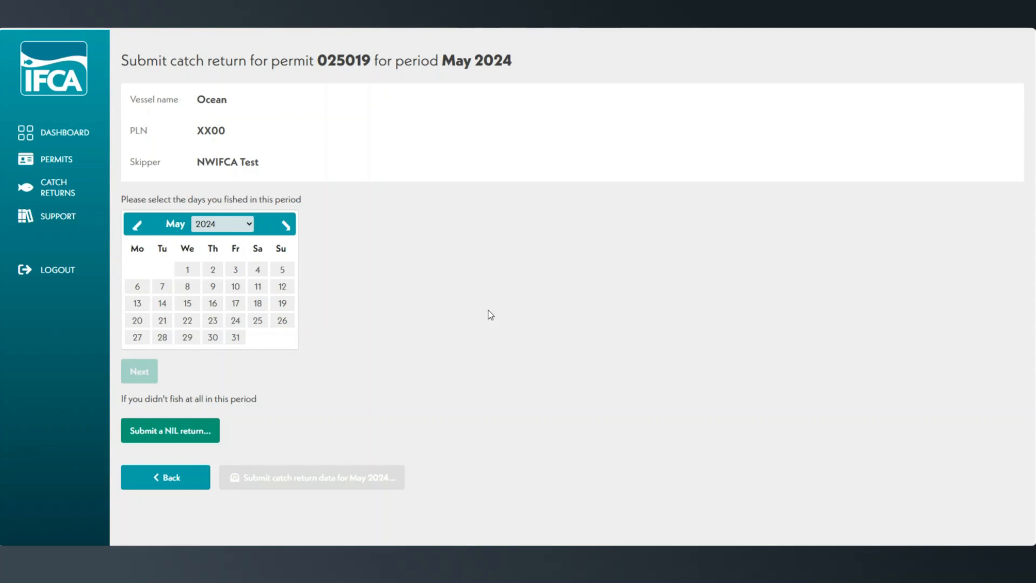
Step: Select 8, 17 and 23 May 2024 as the days fished and continue to the area selection
left_click(189, 287)
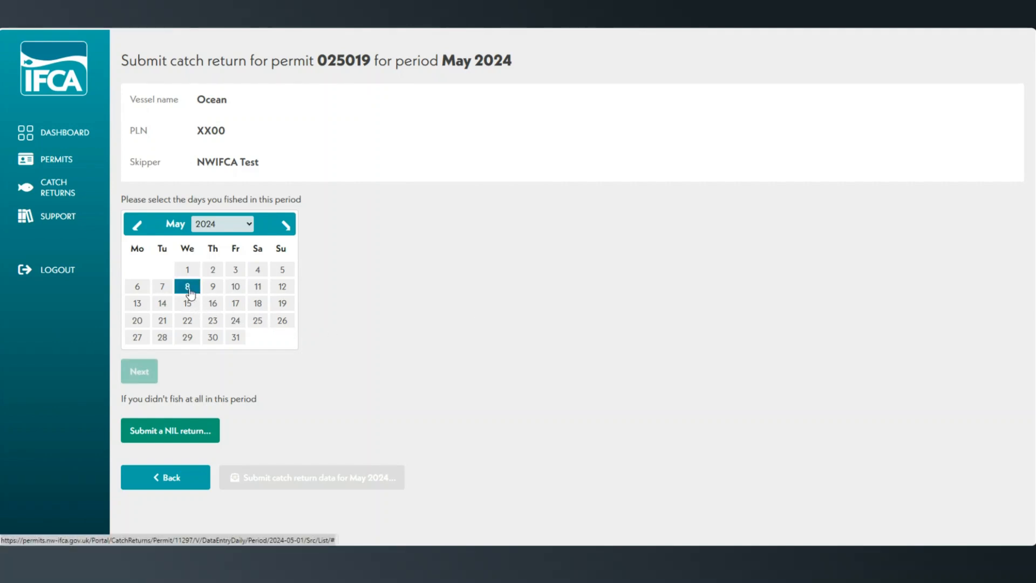
left_click(233, 307)
left_click(212, 322)
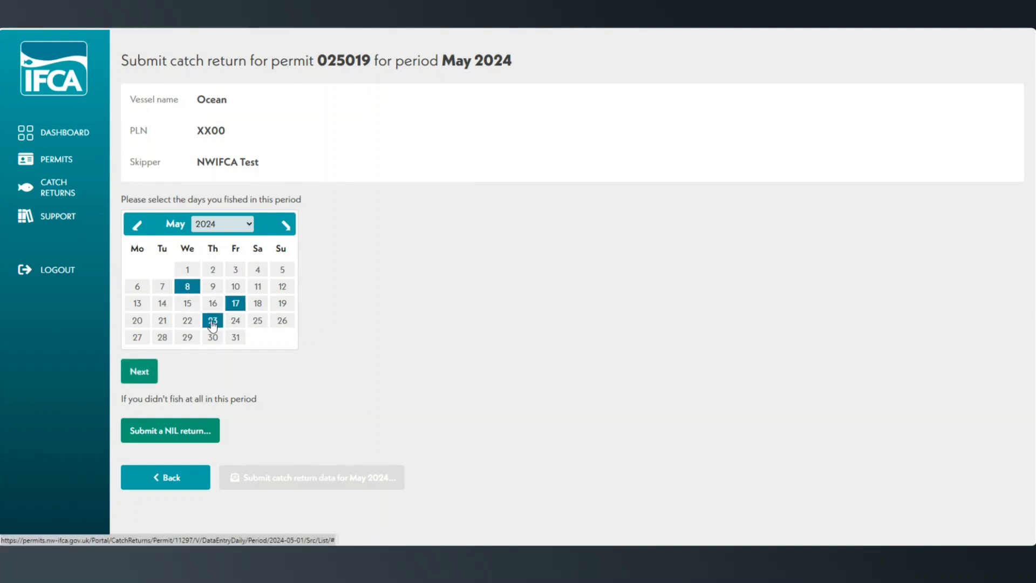
left_click(153, 377)
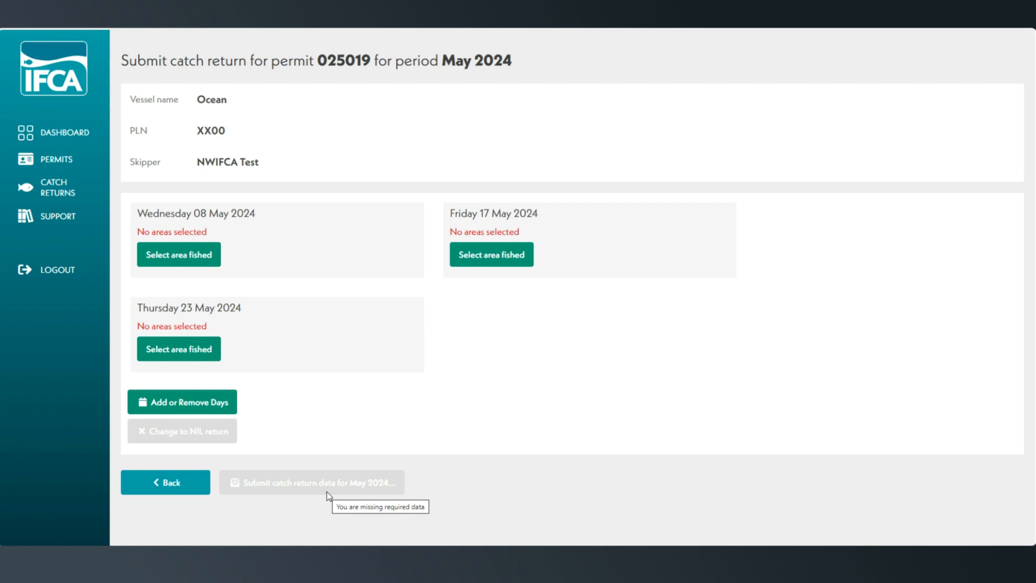
Step: Select area 37E66B on the fishing area map for Wednesday 08 May 2024
left_click(209, 266)
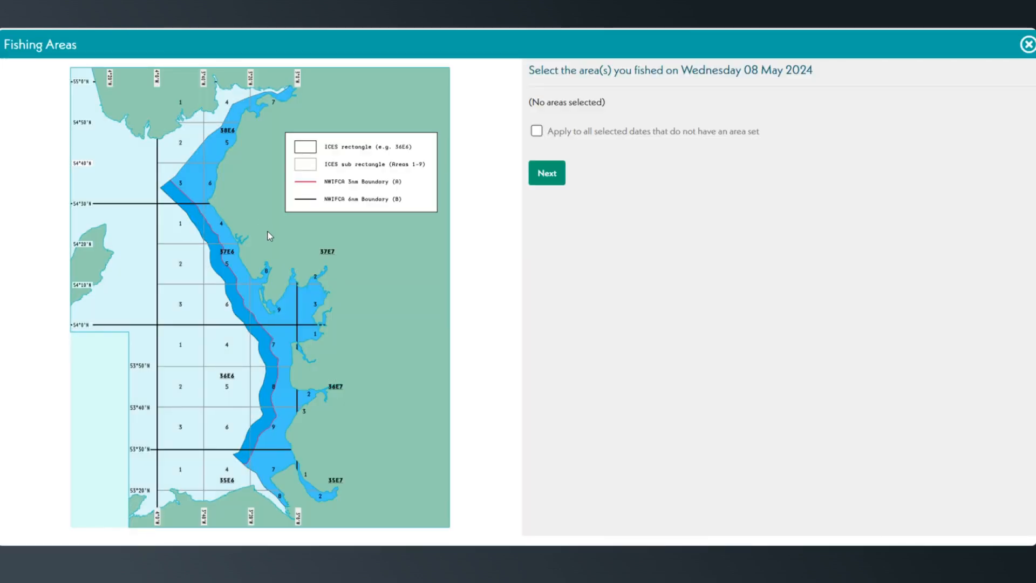
left_click(239, 316)
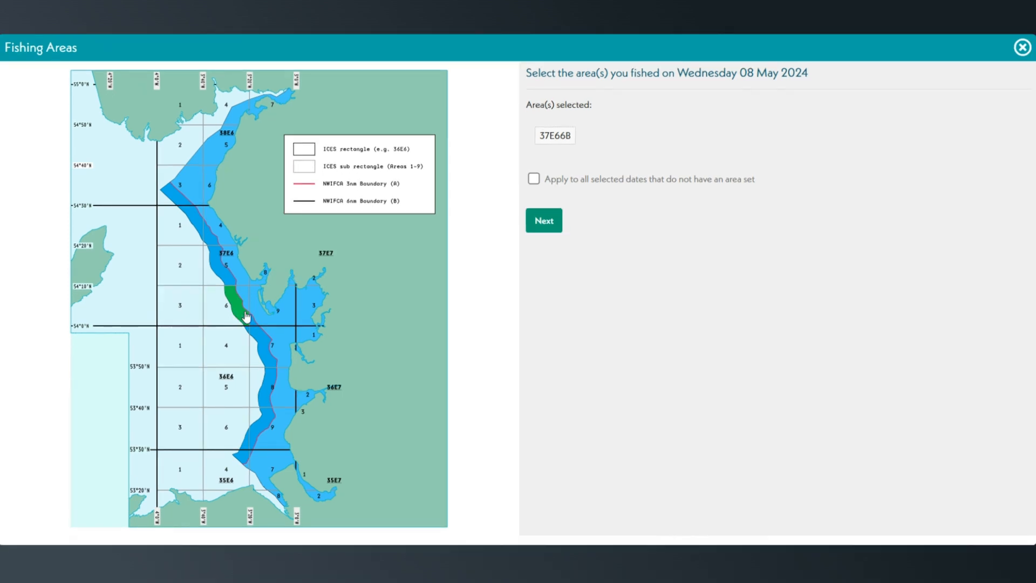
Step: Try selecting the additional areas 37E65B, 37E65A, 37E69A and 37E64A for 8 May, and deselect them again
left_click(221, 263)
left_click(237, 276)
left_click(290, 310)
left_click(222, 237)
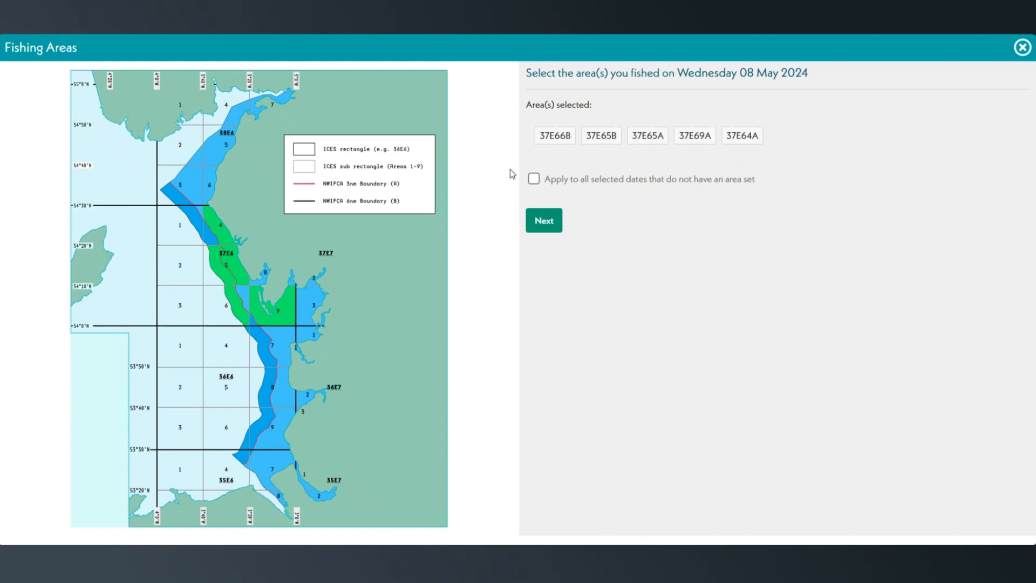
left_click(229, 241)
left_click(239, 274)
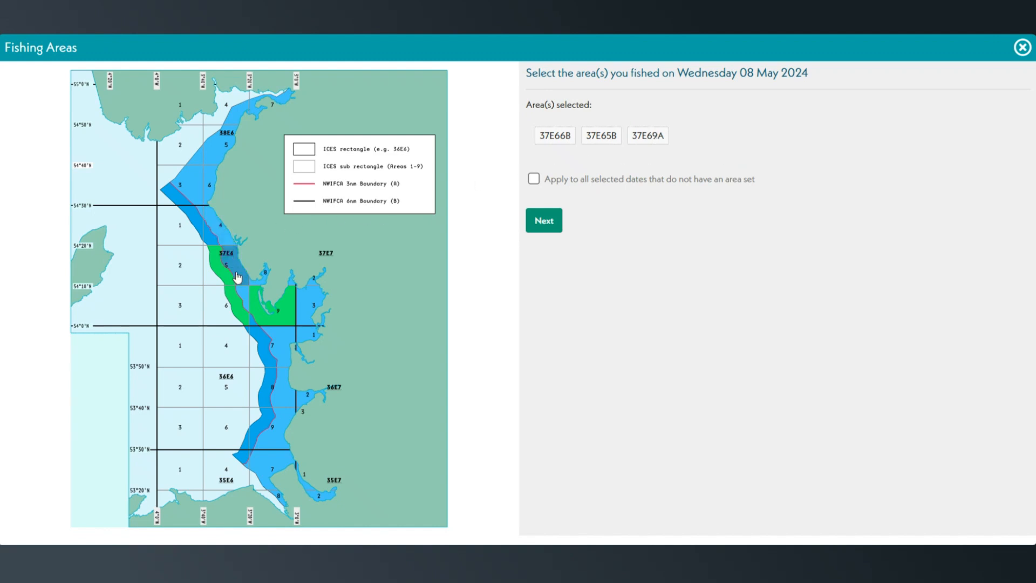
left_click(229, 283)
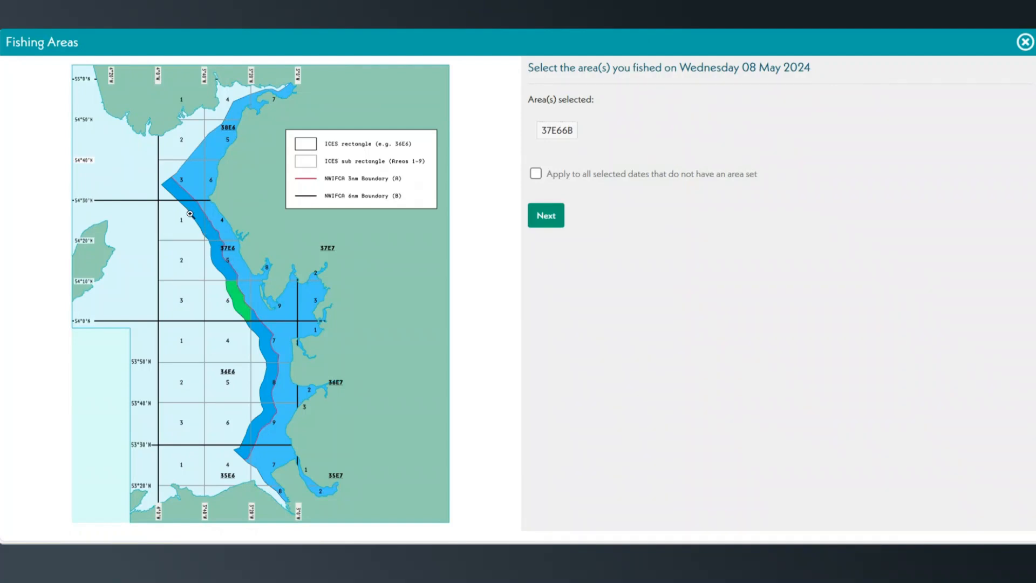
mouse_move(193, 217)
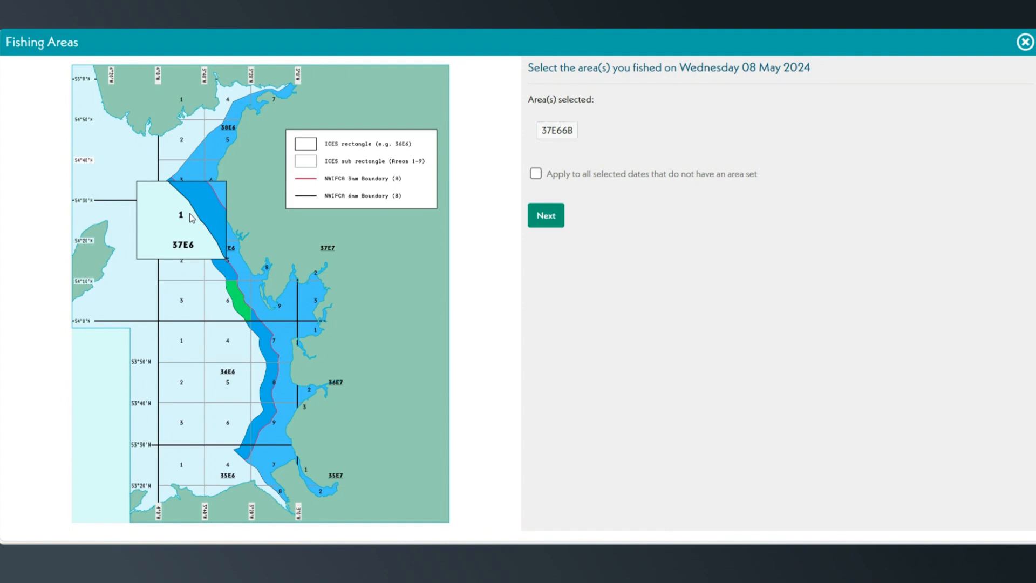
left_click(220, 198)
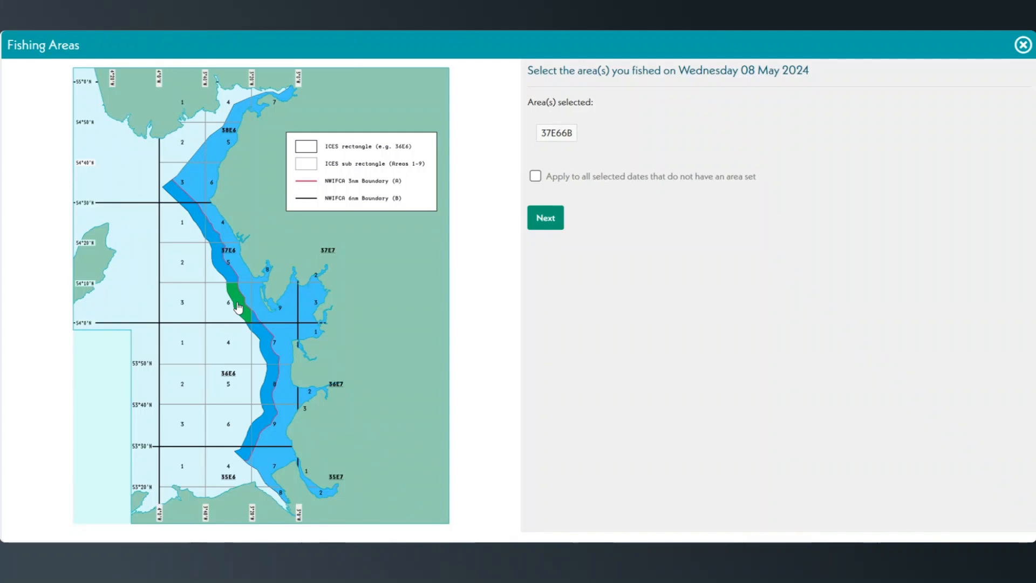
left_click(189, 315)
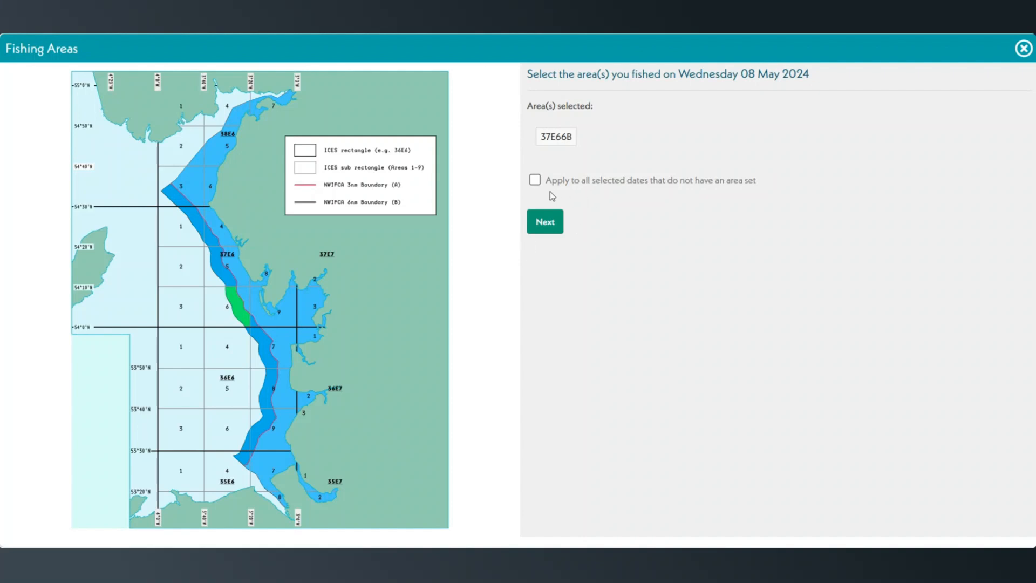
Step: Apply the 8 May area to all selected dates without an area and confirm the area selection
left_click(533, 183)
left_click(545, 221)
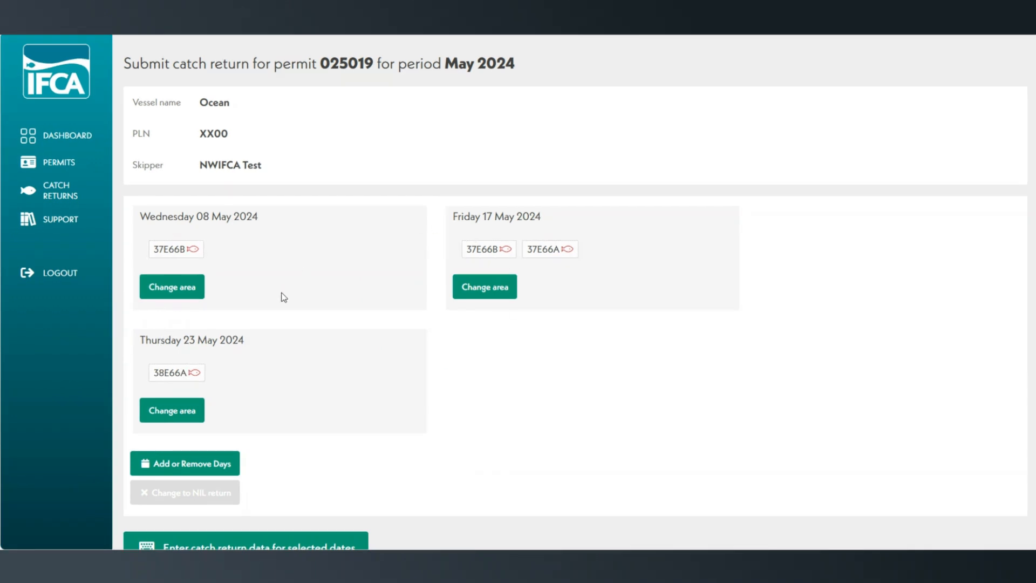
Step: Review the errors listed for the return and start entering catch return data for the selected dates
scroll(397, 367, "down", 2)
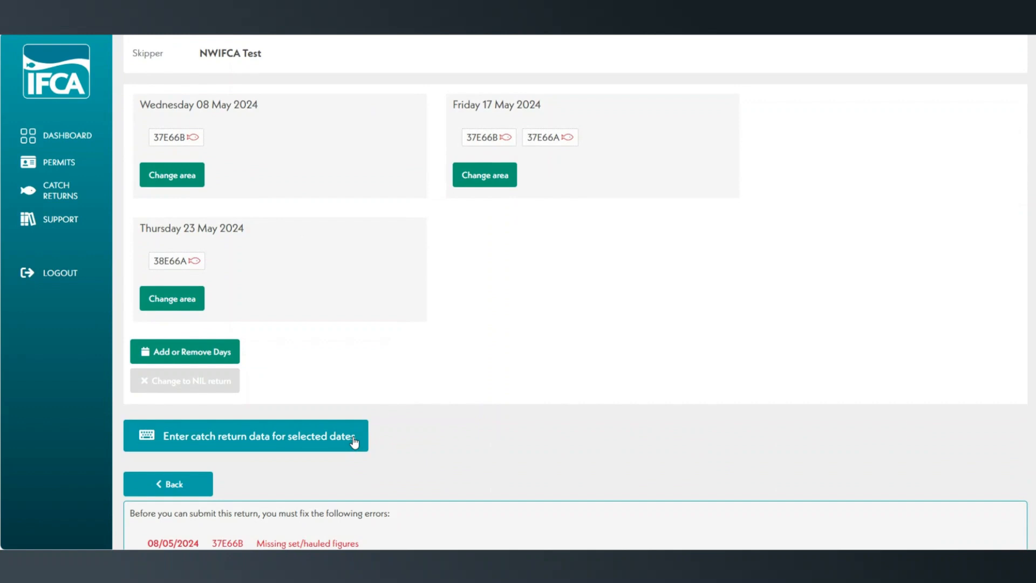
scroll(354, 443, "down", 3)
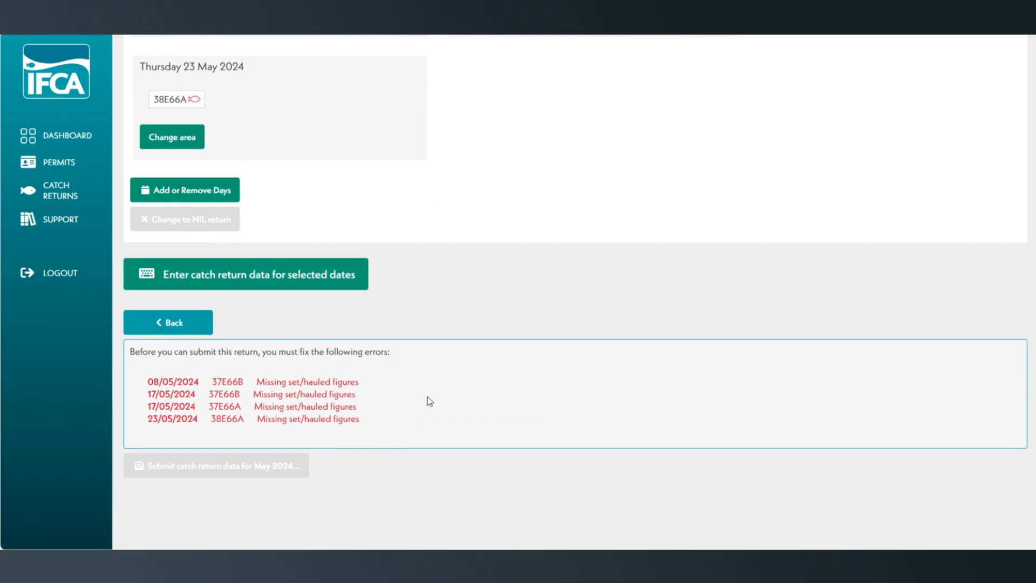
left_click(346, 279)
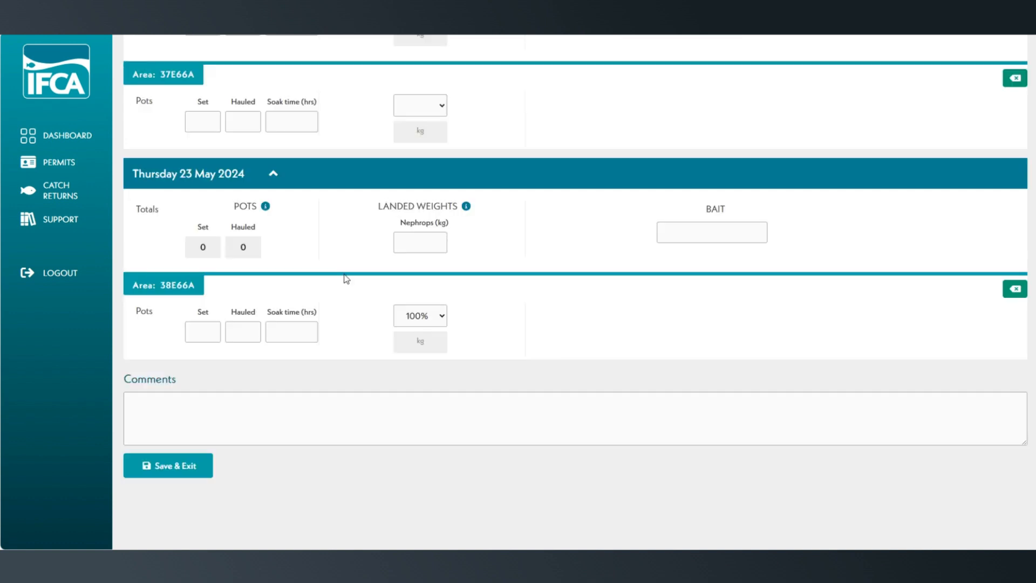
Step: Collapse the data entry sections for 8, 17 and 23 May 2024
scroll(410, 438, "up", 15)
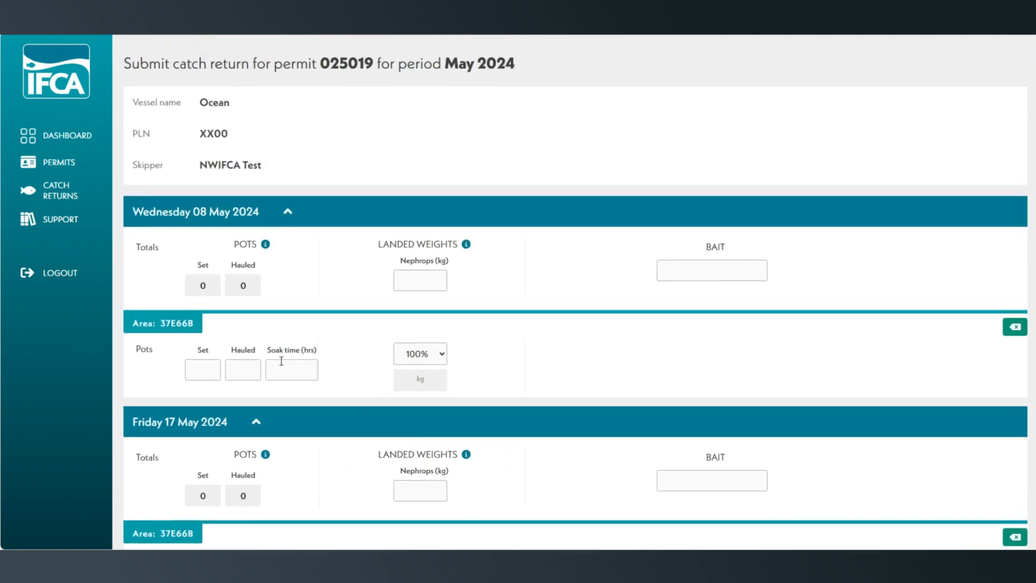
left_click(287, 212)
left_click(267, 251)
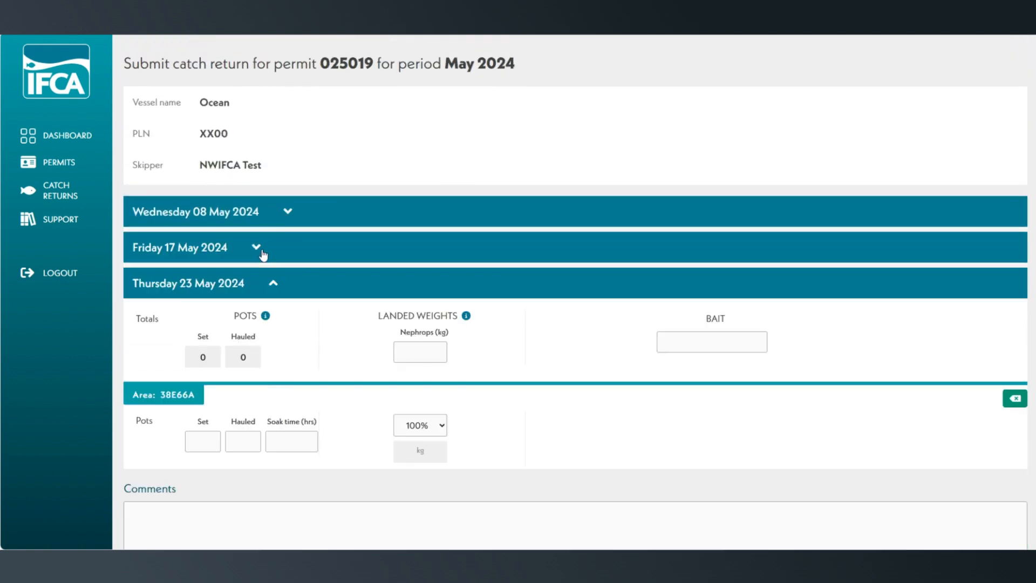
scroll(270, 283, "down", 1)
left_click(272, 228)
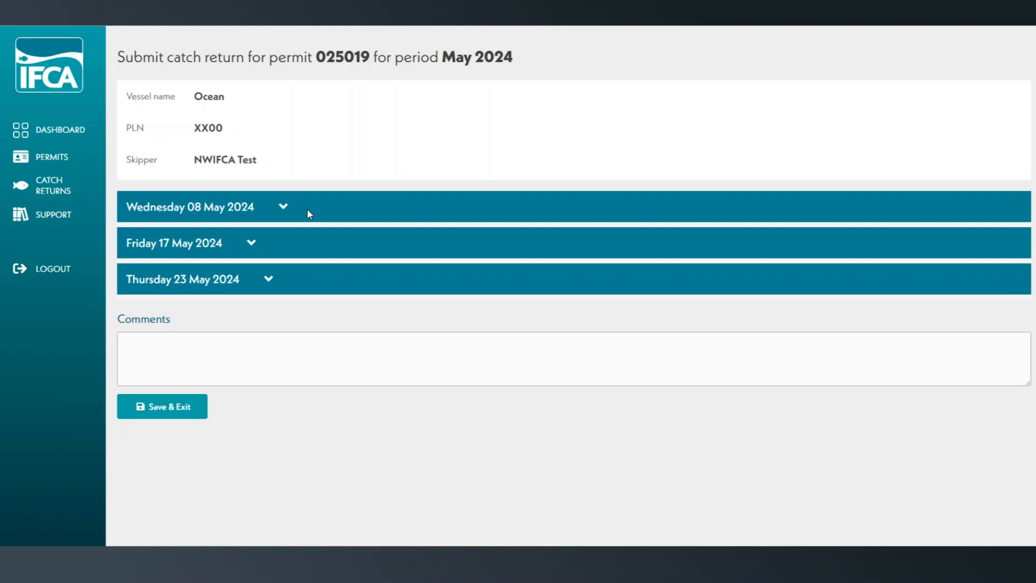
Step: Expand Wednesday 08 May and enter 50 pots set, 50 hauled and a 24-hour soak time for area 37E66B
left_click(282, 208)
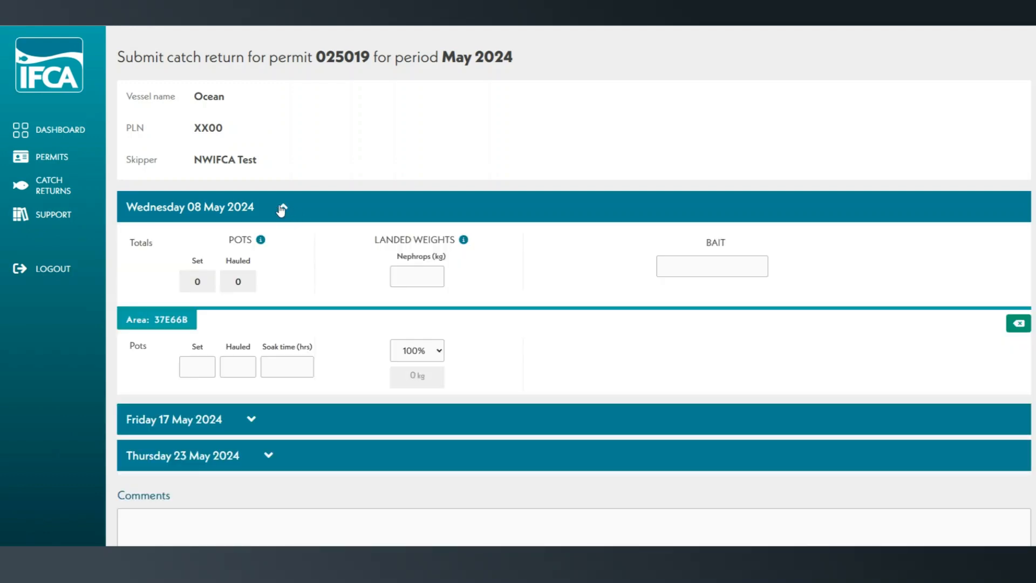
left_click(211, 368)
type("50")
left_click(240, 365)
type("50")
left_click(280, 374)
type("24")
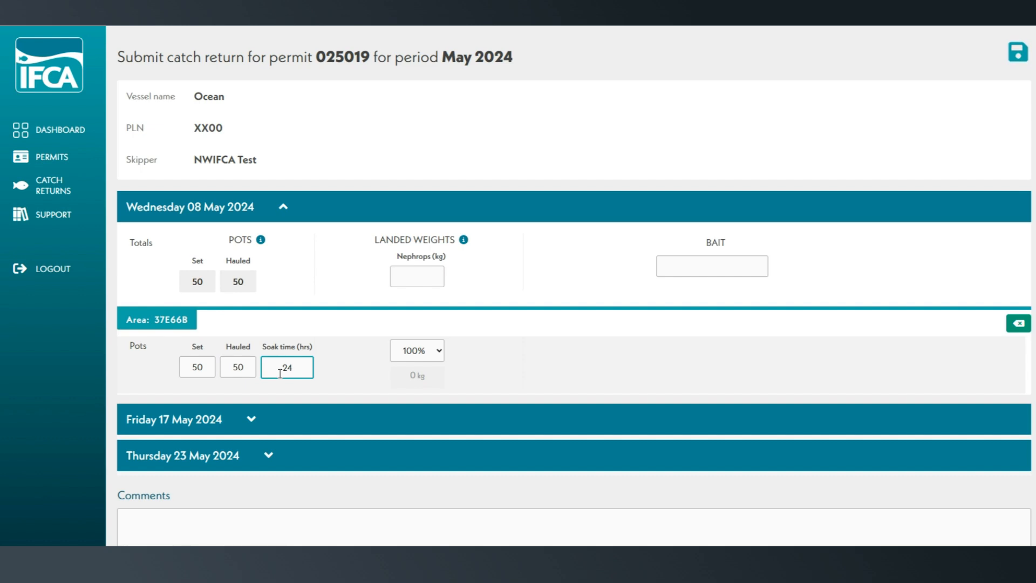
Step: Enter a landed Nephrops weight of 30 kg and Mackerel as bait for 8 May, and collapse that date
left_click(412, 271)
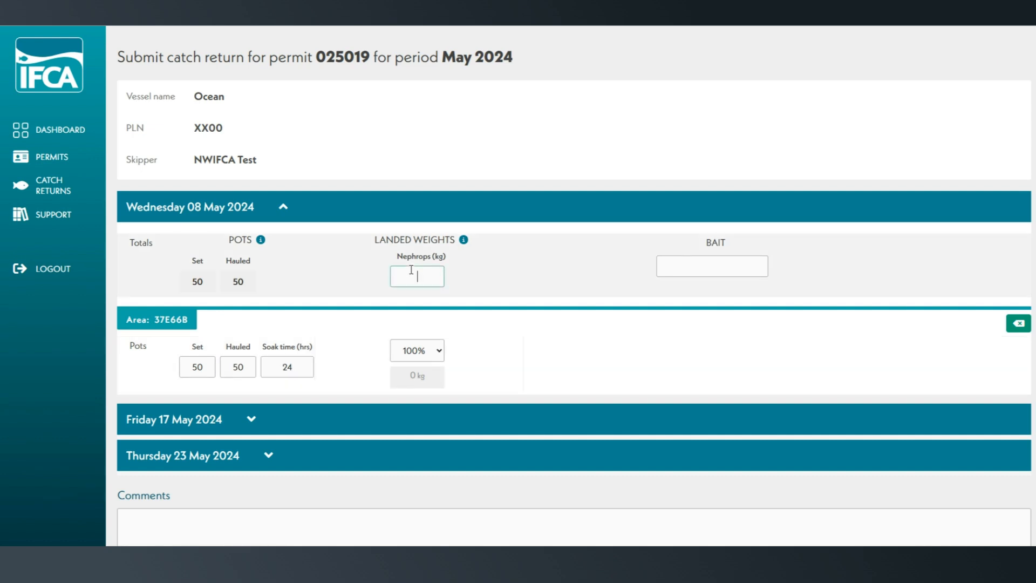
type("30")
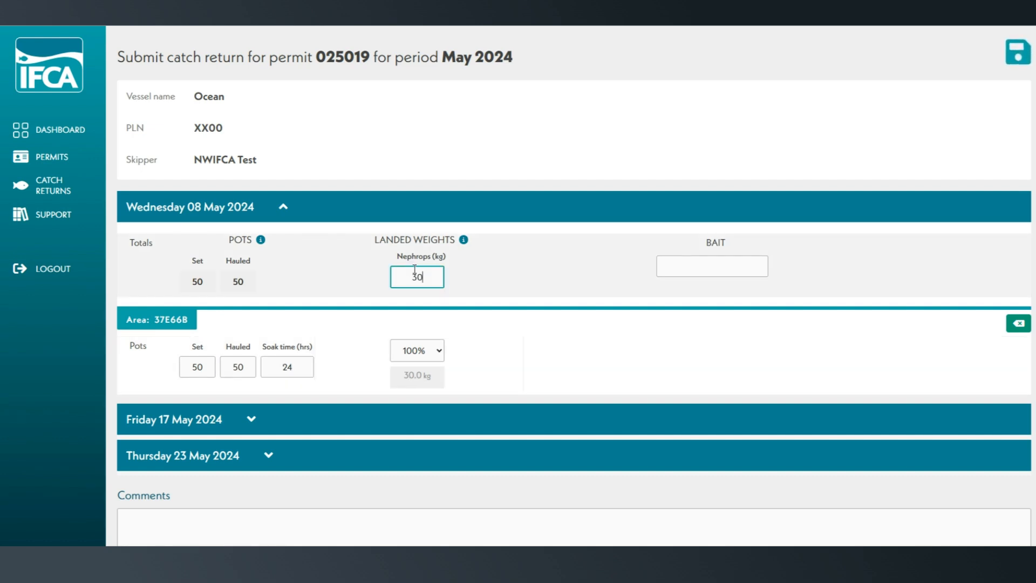
left_click(673, 268)
type("Ma")
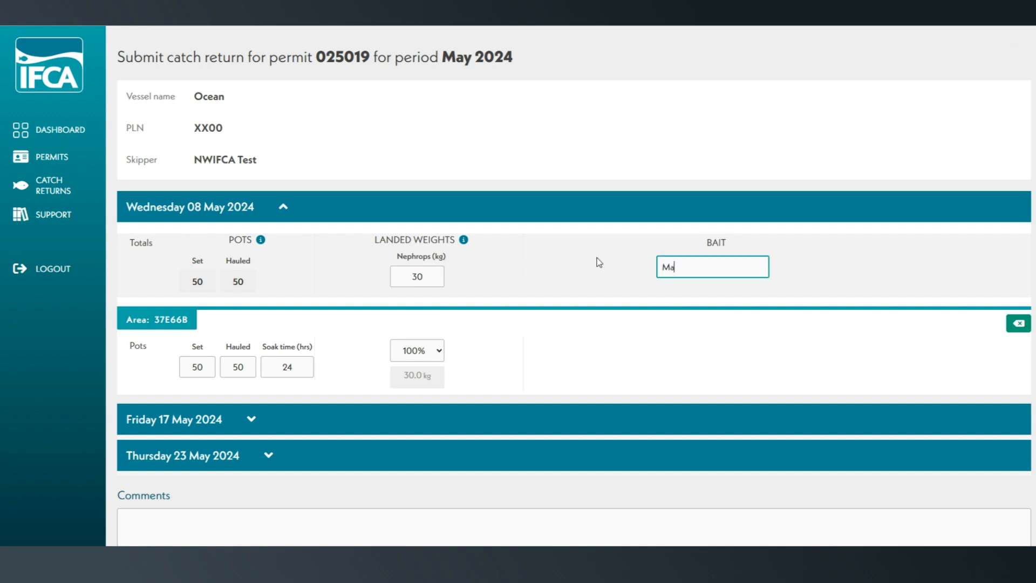
type("ckerel")
left_click(546, 325)
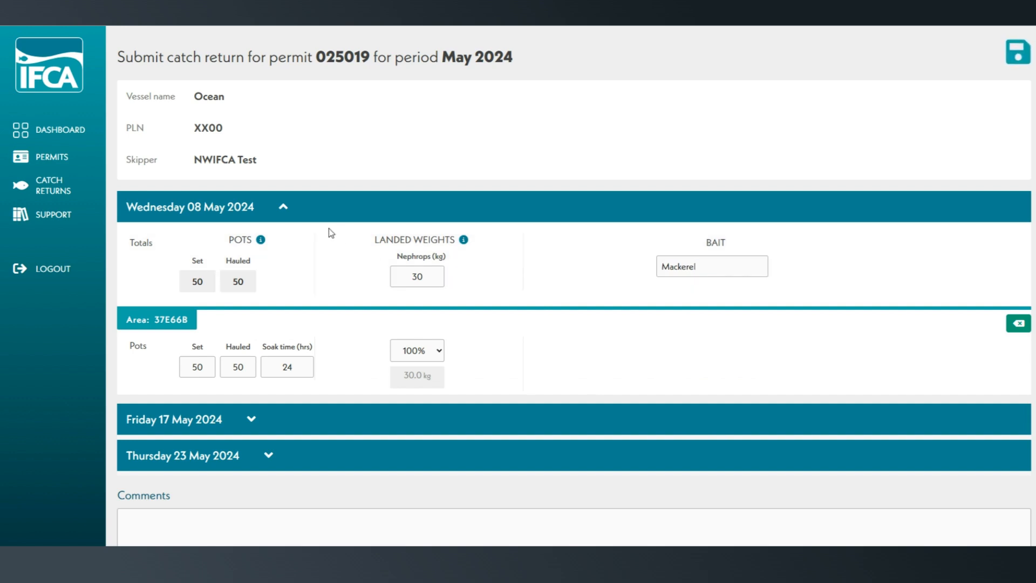
left_click(288, 212)
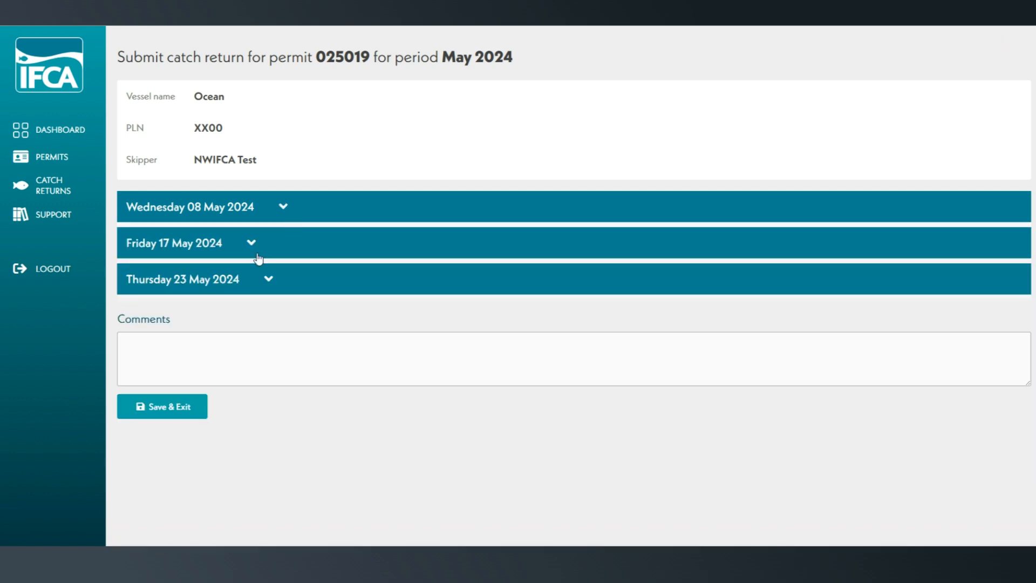
Step: Expand Friday 17 May and enter 25 pots set and 25 hauled for both areas 37E66B and 37E66A
left_click(257, 250)
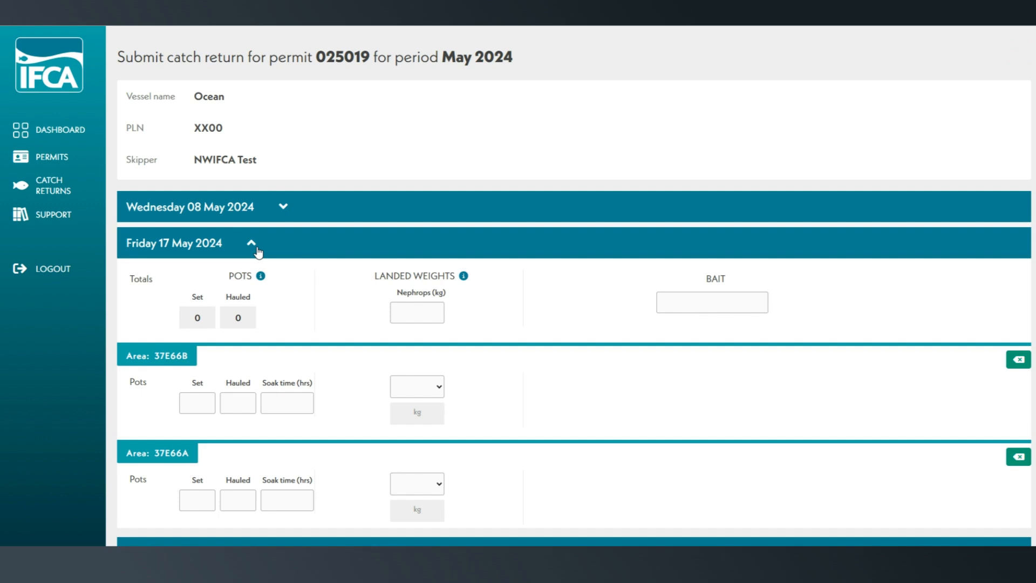
left_click(198, 403)
type("25")
left_click(196, 492)
type("25")
left_click(237, 403)
type("25")
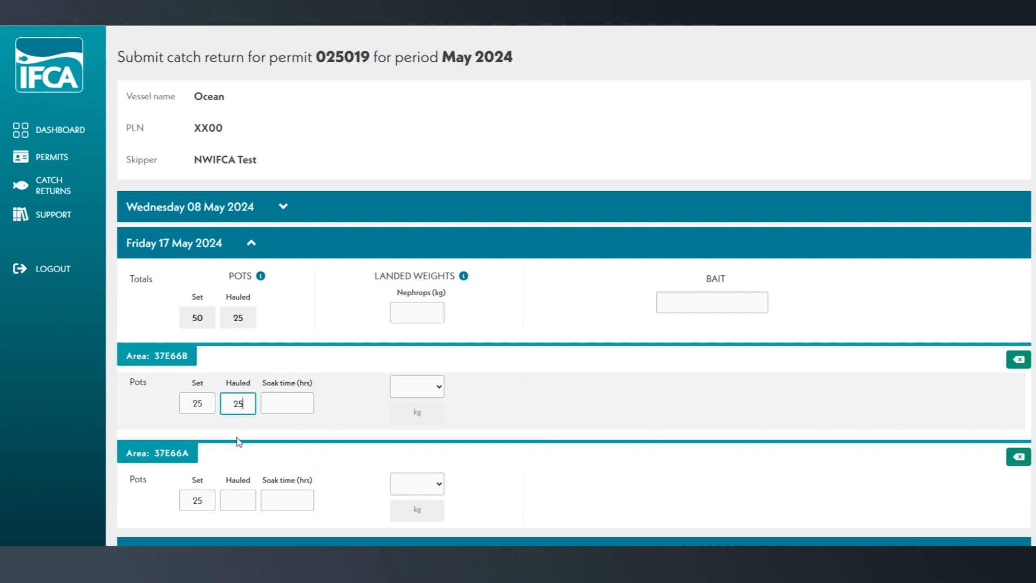
left_click(238, 495)
type("25")
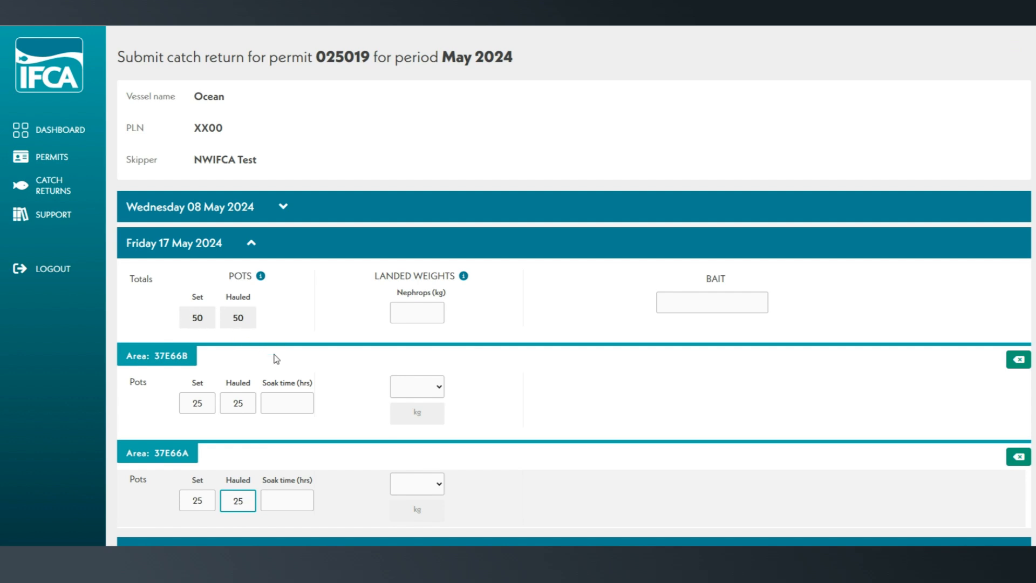
Step: Set the soak time to 24 hours for areas 37E66B and 37E66A on 17 May
left_click(296, 409)
type("24")
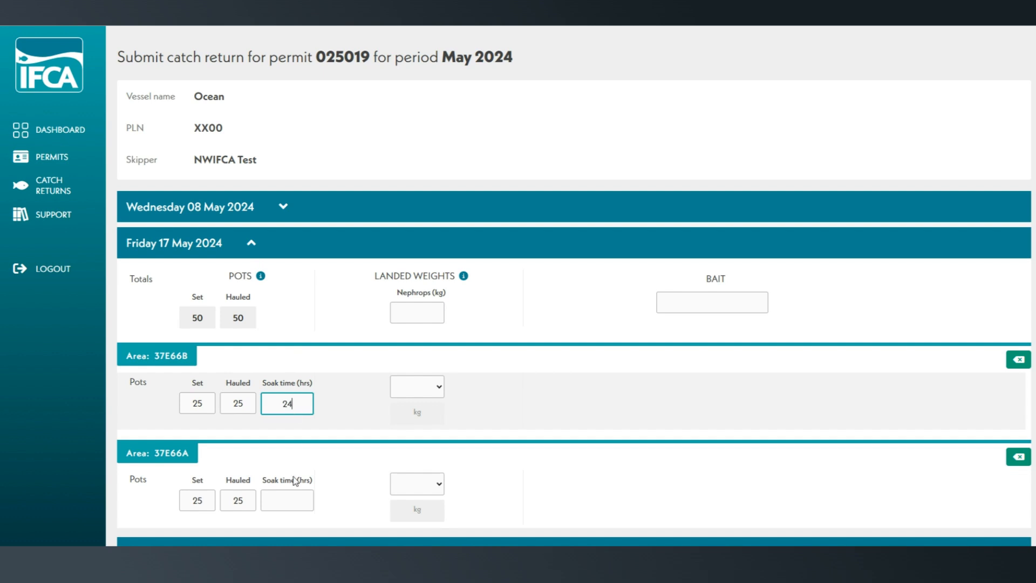
left_click(286, 500)
type("24")
left_click(333, 493)
Step: Enter a landed Nephrops weight of 60 kg for 17 May, split 45% to area 37E66B and 55% to area 37E66A
scroll(475, 216, "down", 2)
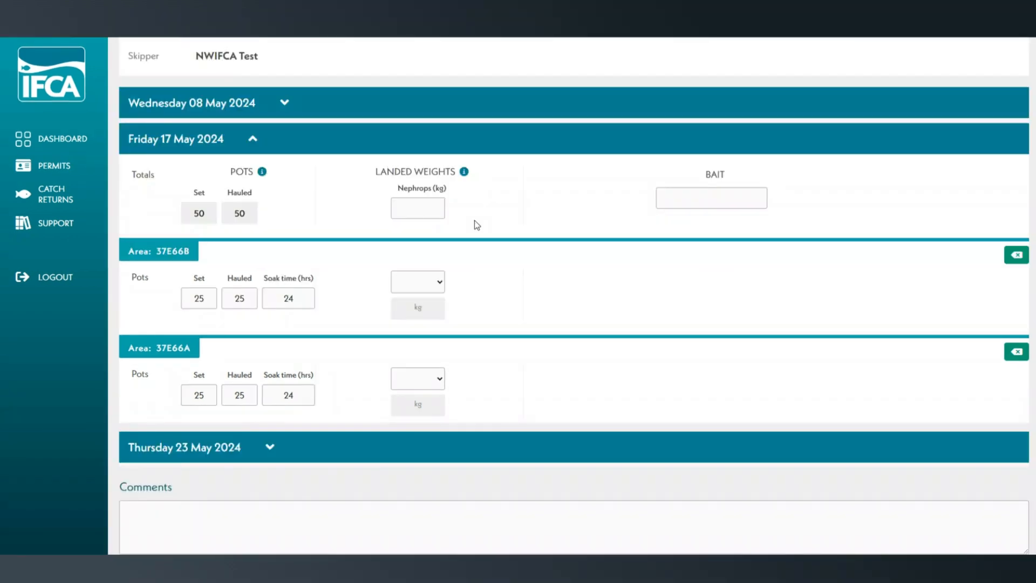
left_click(424, 205)
type("60")
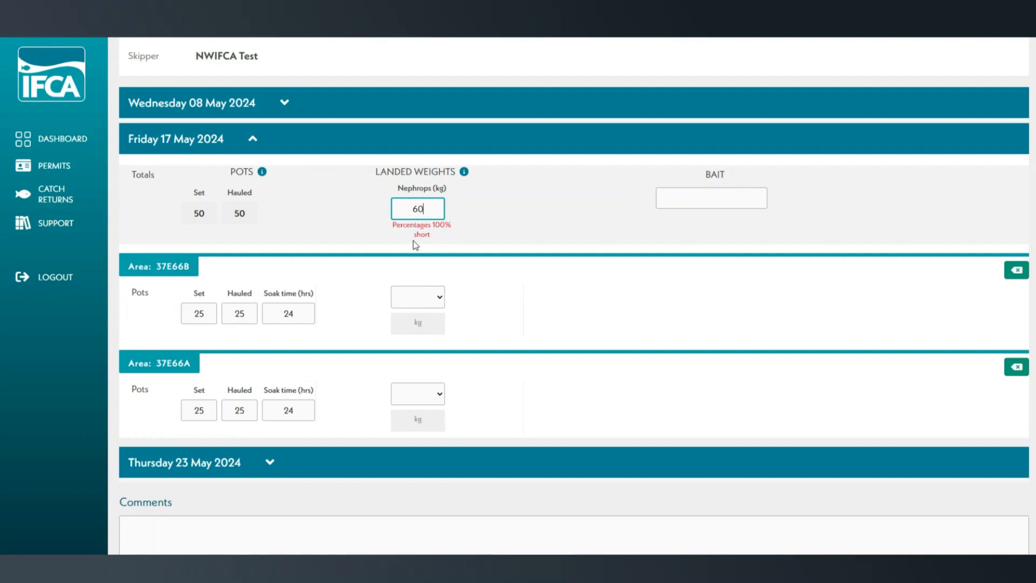
left_click(409, 293)
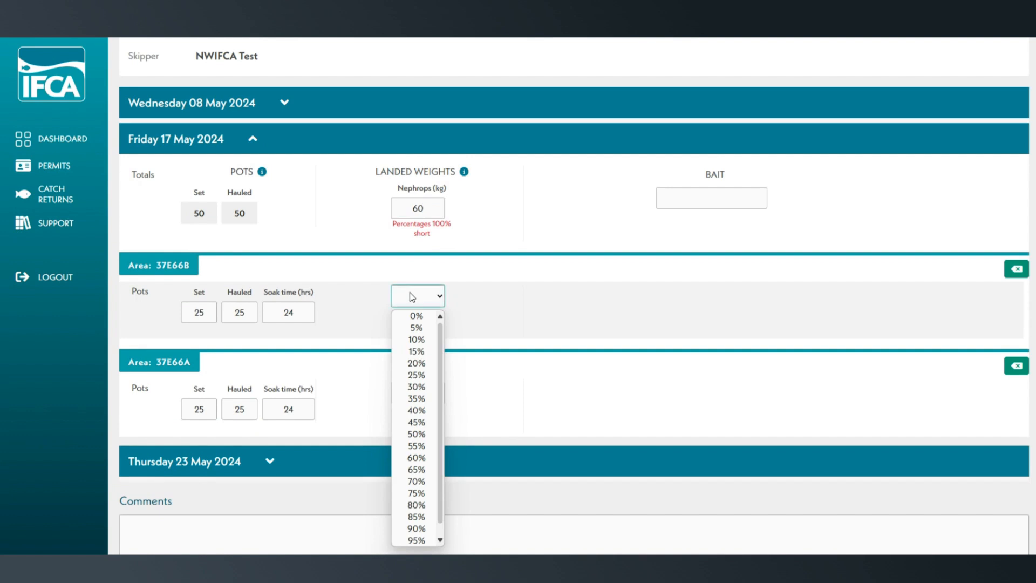
left_click(433, 426)
left_click(432, 394)
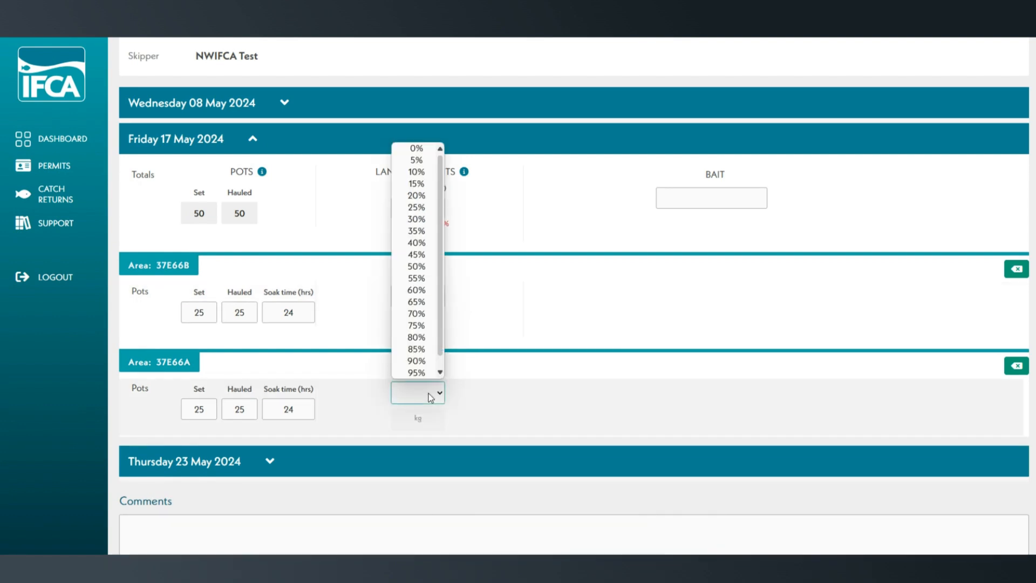
left_click(427, 280)
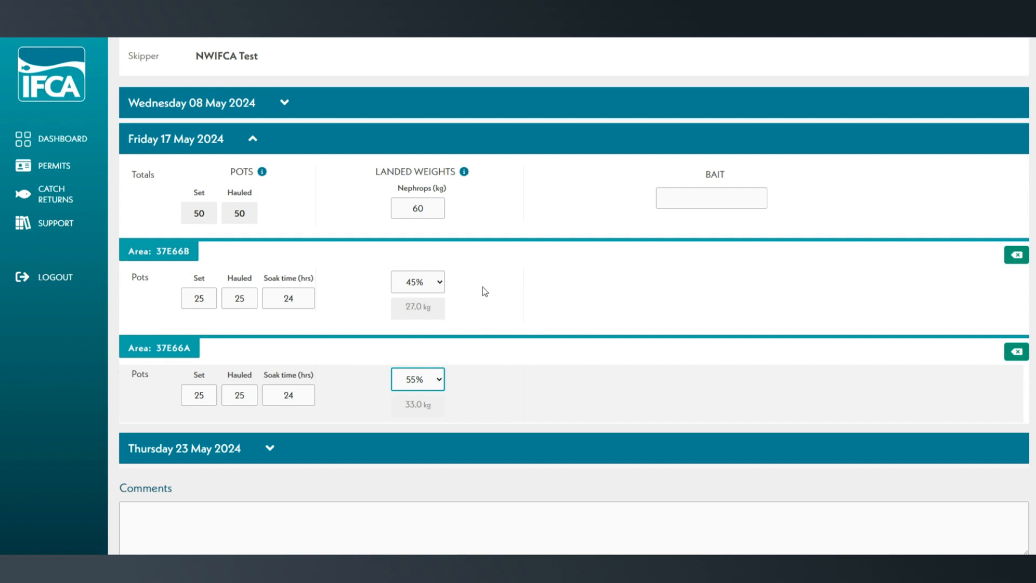
Step: Enter Mackerel as the bait used on 17 May
left_click(690, 194)
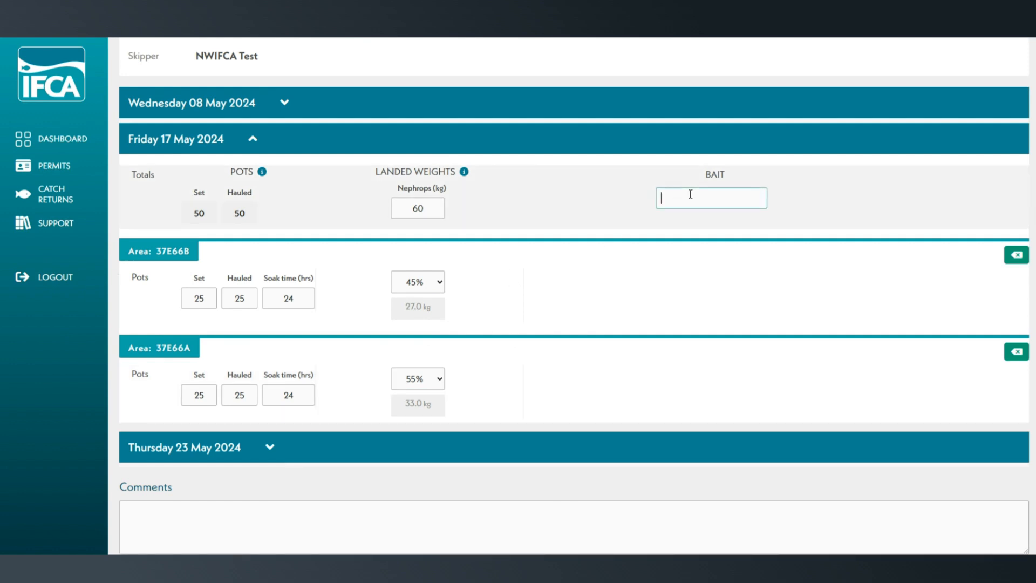
type("Mackerel")
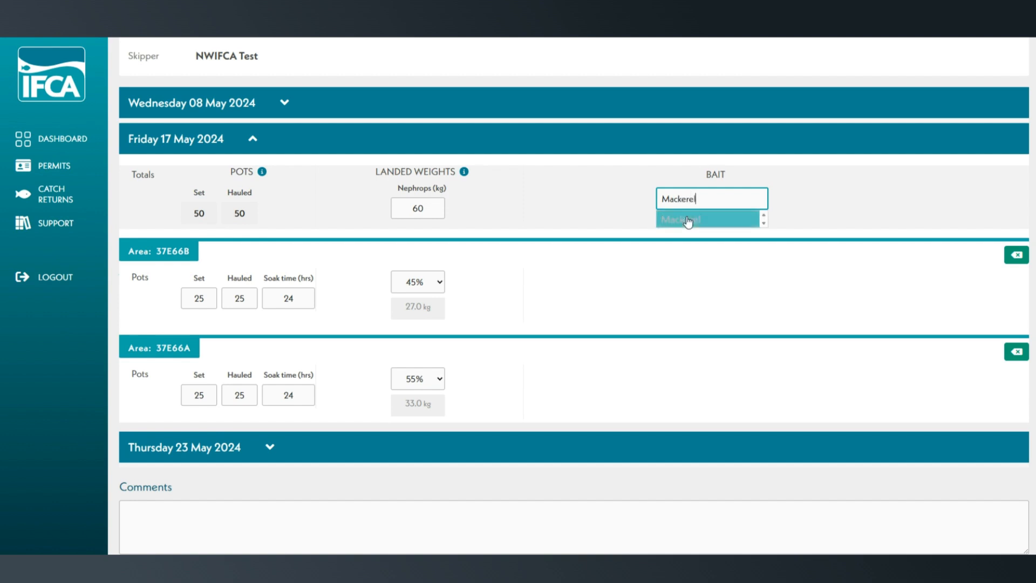
left_click(688, 220)
Step: Save the catch data entered for the May dates and exit the data entry page
scroll(620, 273, "down", 1)
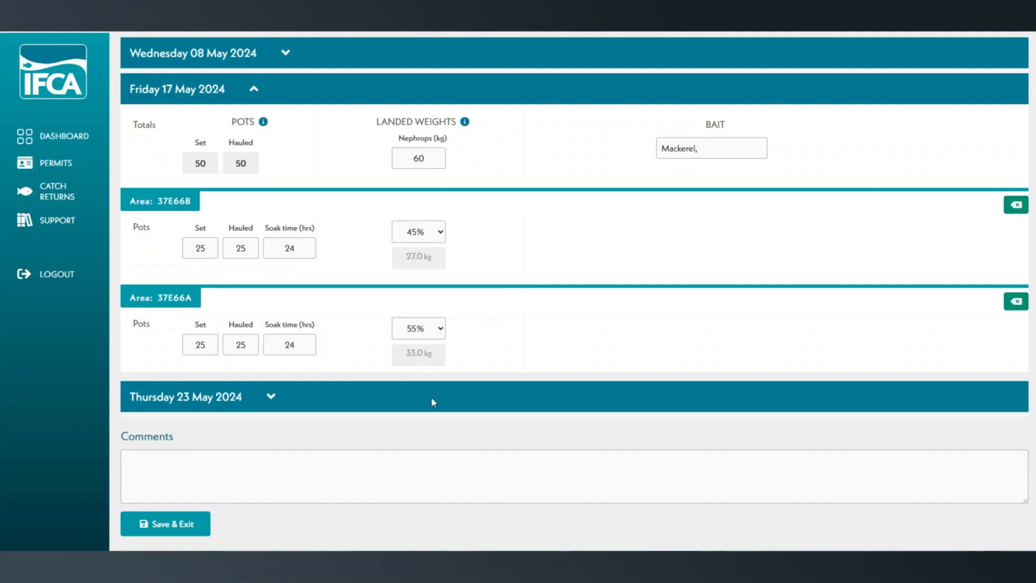
scroll(426, 402, "down", 1)
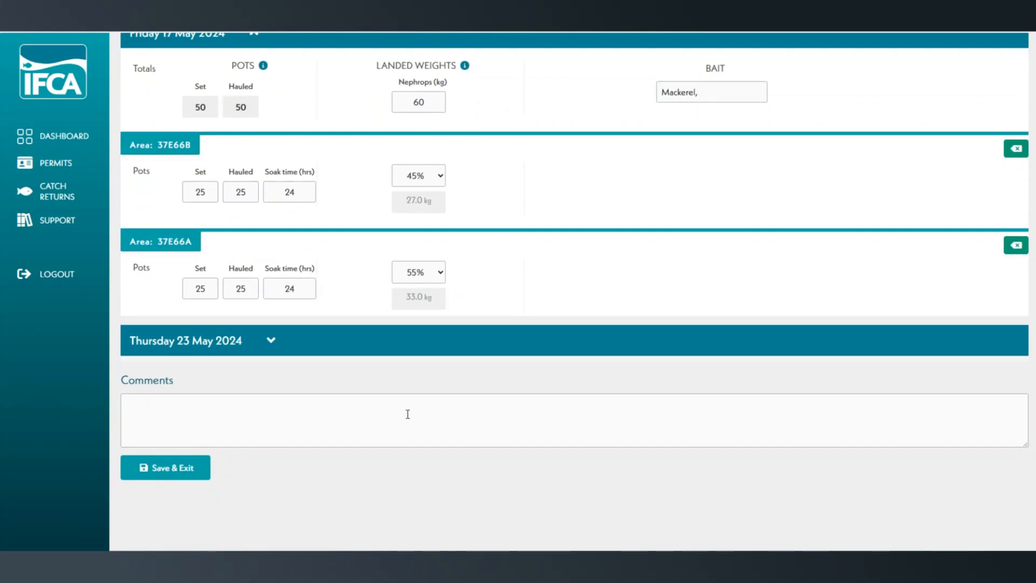
scroll(408, 414, "up", 4)
scroll(407, 414, "down", 4)
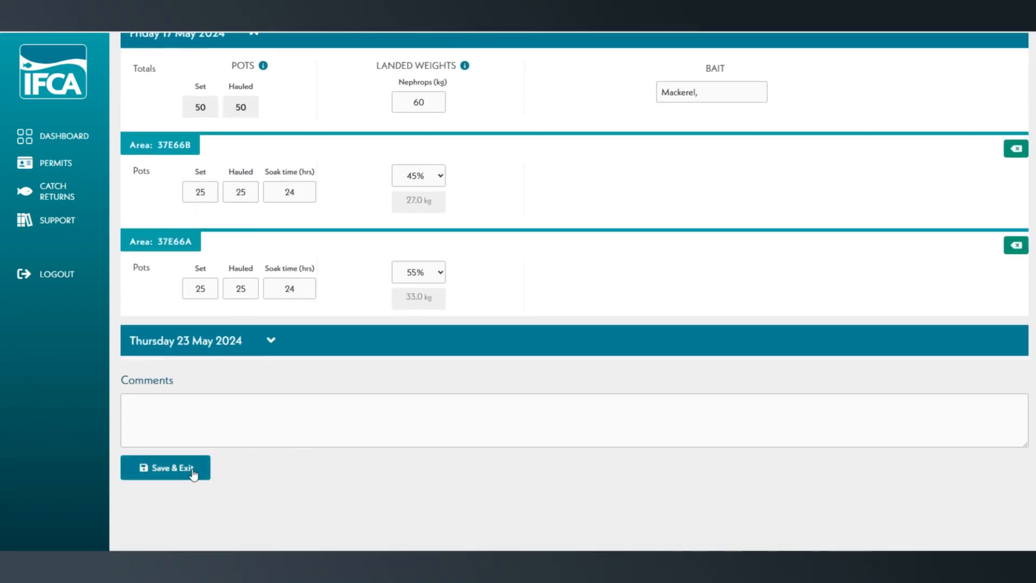
left_click(192, 469)
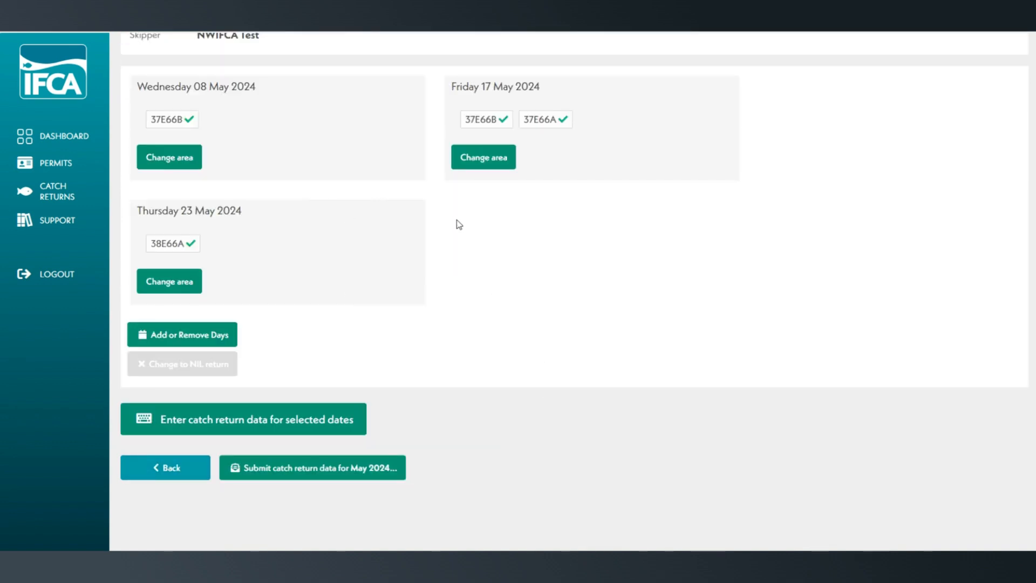
Step: Start submitting the May 2024 catch return and choose Fleetwood as the landing port
left_click(372, 475)
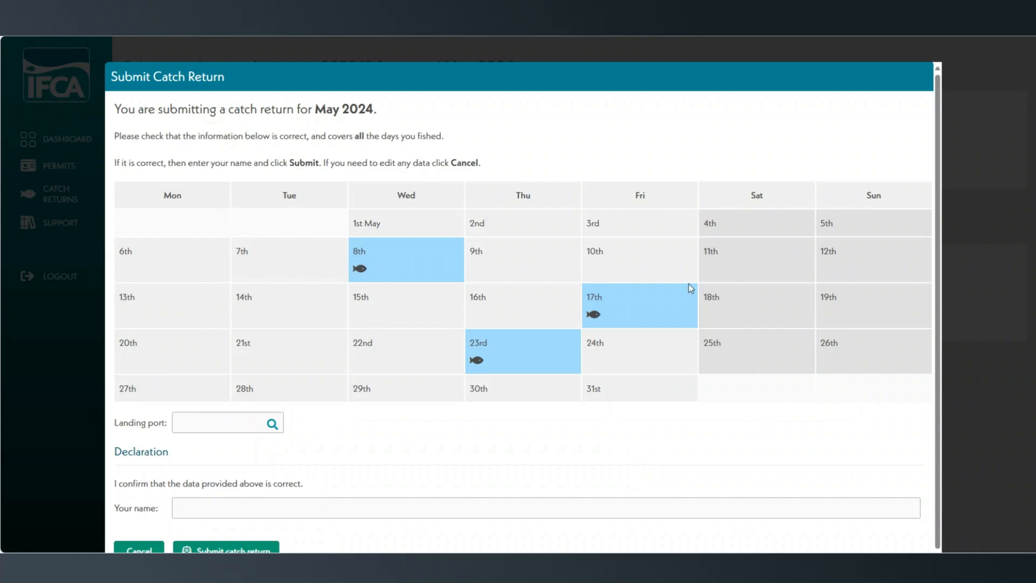
left_click(214, 416)
type("Fl")
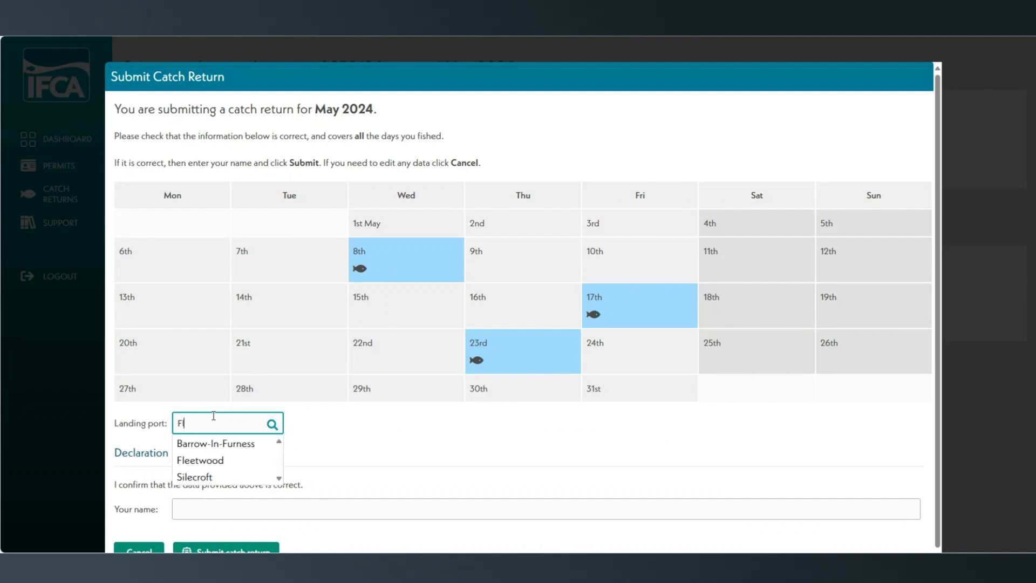
type("eetwood")
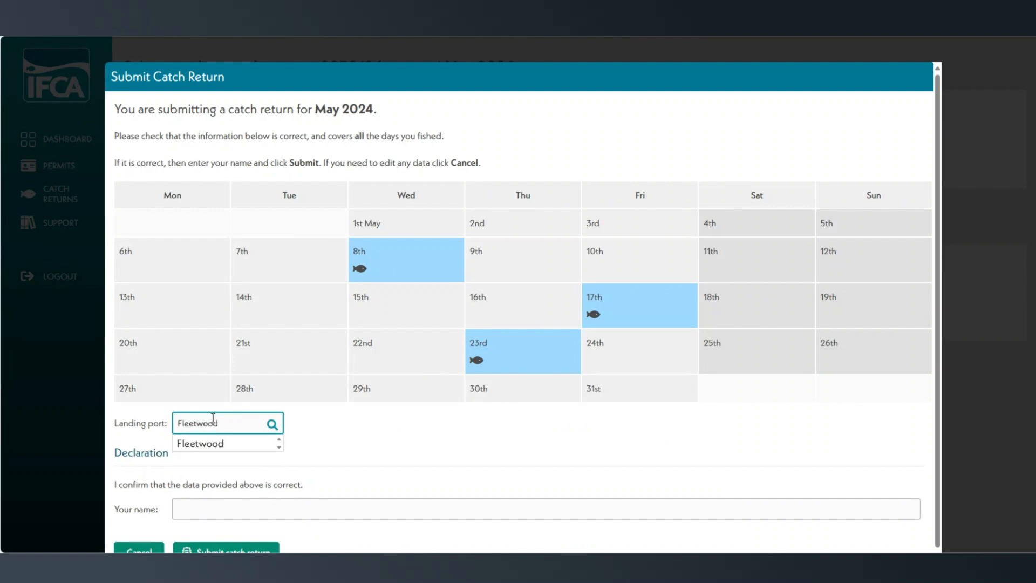
left_click(221, 445)
Step: Enter the declarant's name in the declaration and submit the May 2024 catch return
left_click(226, 503)
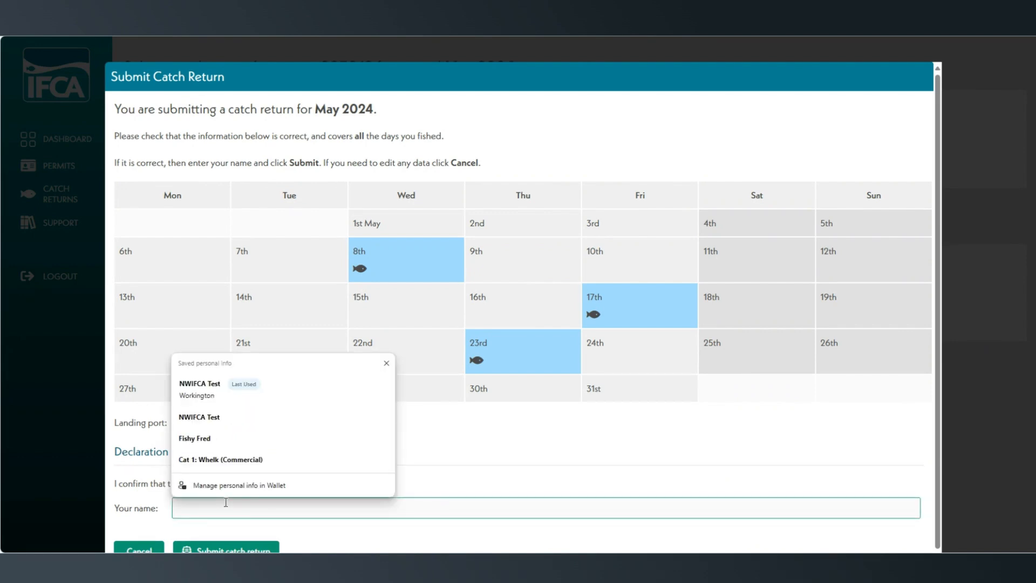
type("NWIFCA Test")
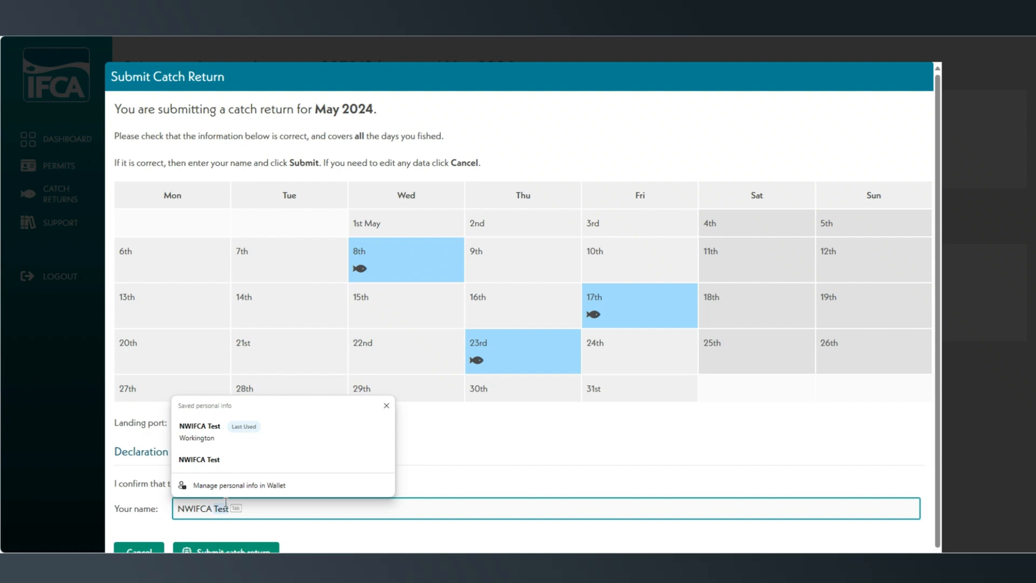
left_click(287, 530)
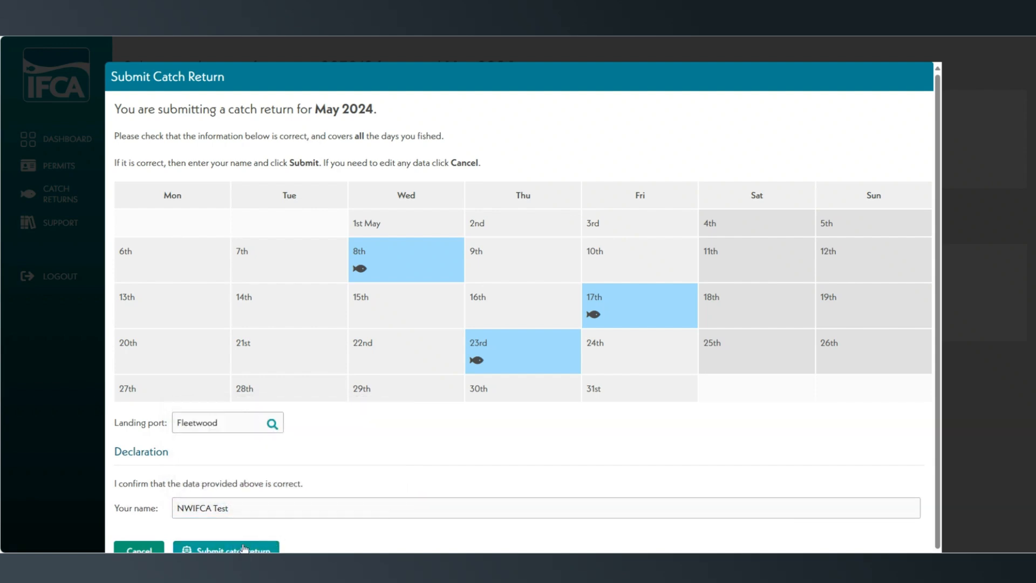
scroll(241, 546, "down", 1)
left_click(254, 534)
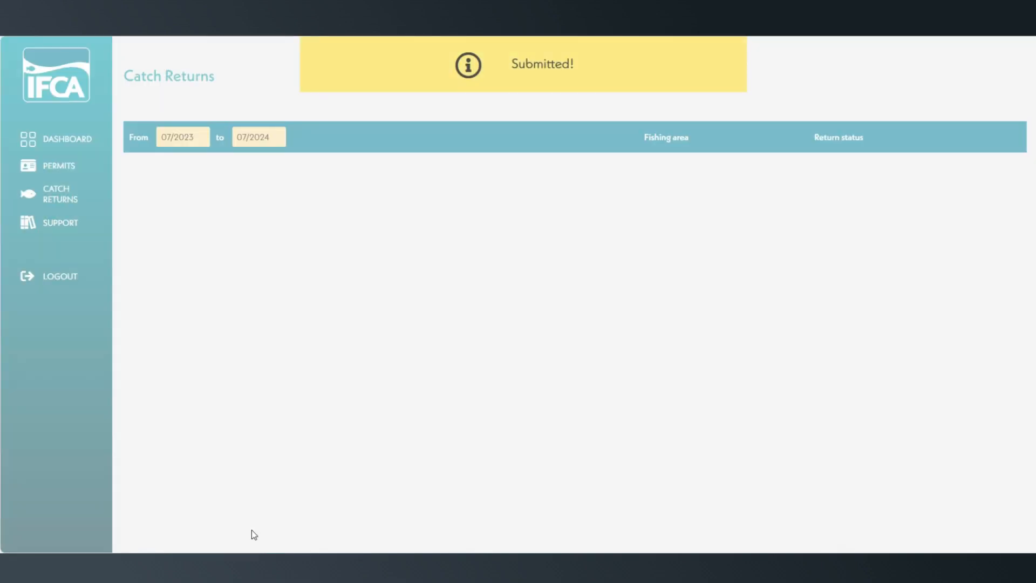